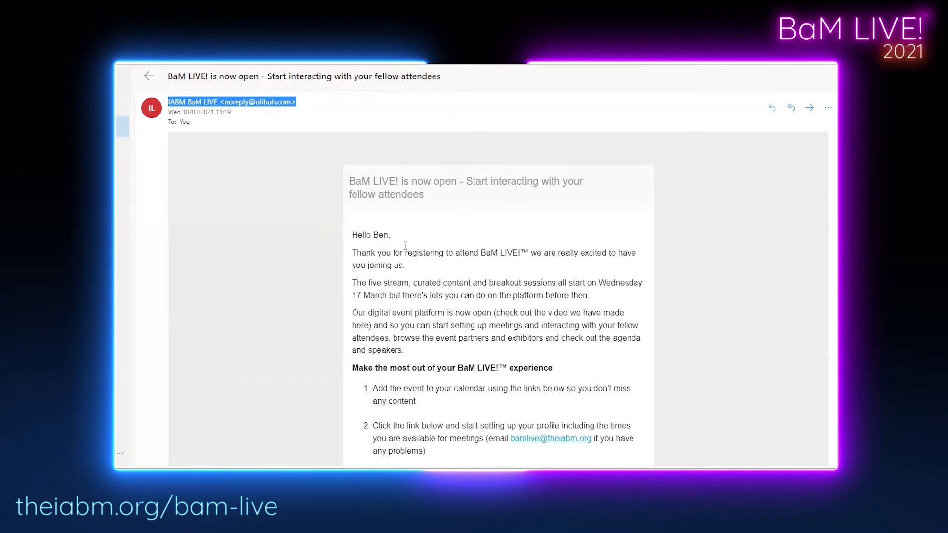
# Scroll through the invitation email and follow its 'ACCESS THE BAM LIVE! COMMUNITY NOW' link.
pyautogui.scroll(-1, 404, 246)
pyautogui.scroll(-1, 395, 313)
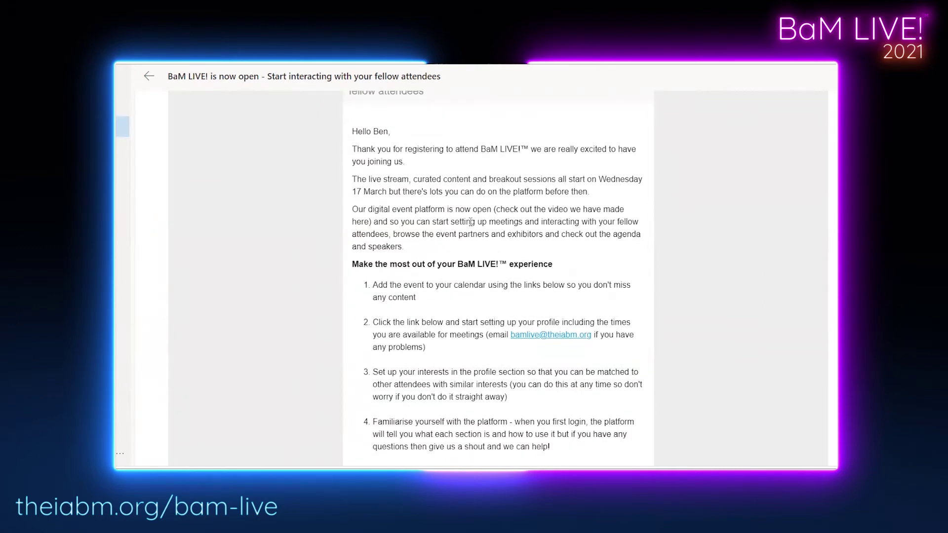
pyautogui.scroll(-5, 470, 221)
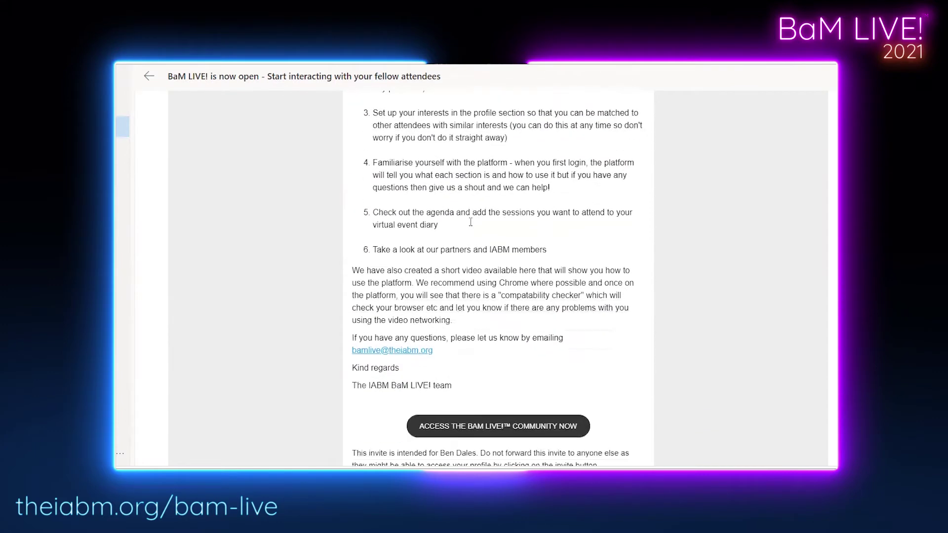
pyautogui.scroll(-1, 471, 222)
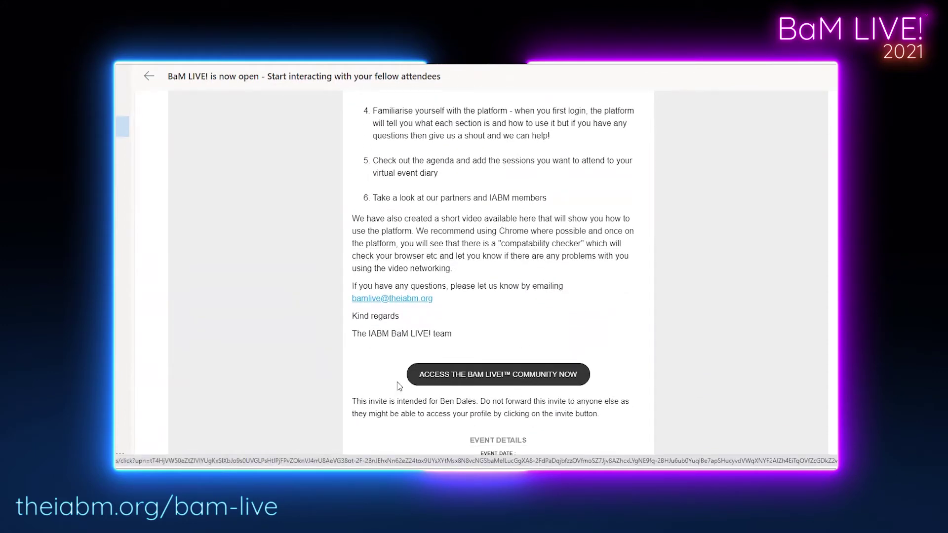
pyautogui.scroll(-2, 353, 361)
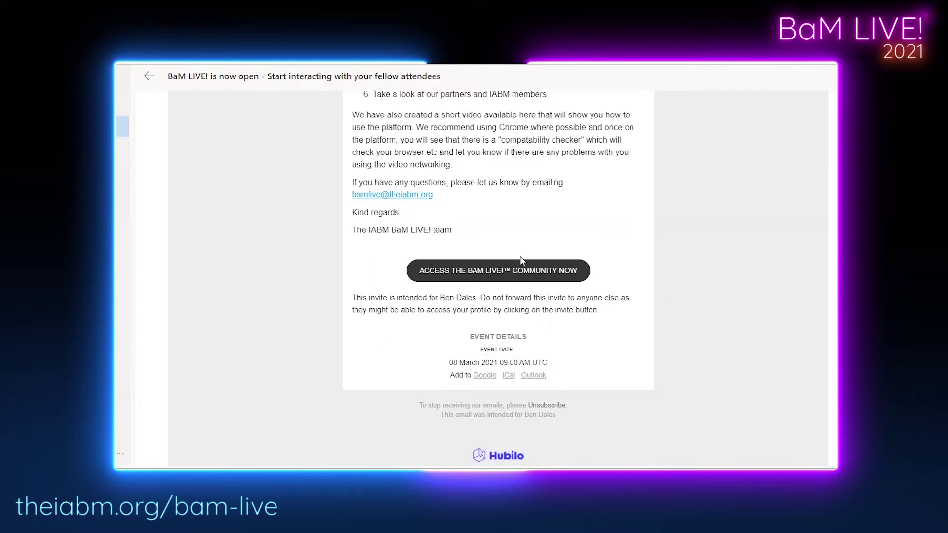
pyautogui.click(492, 275)
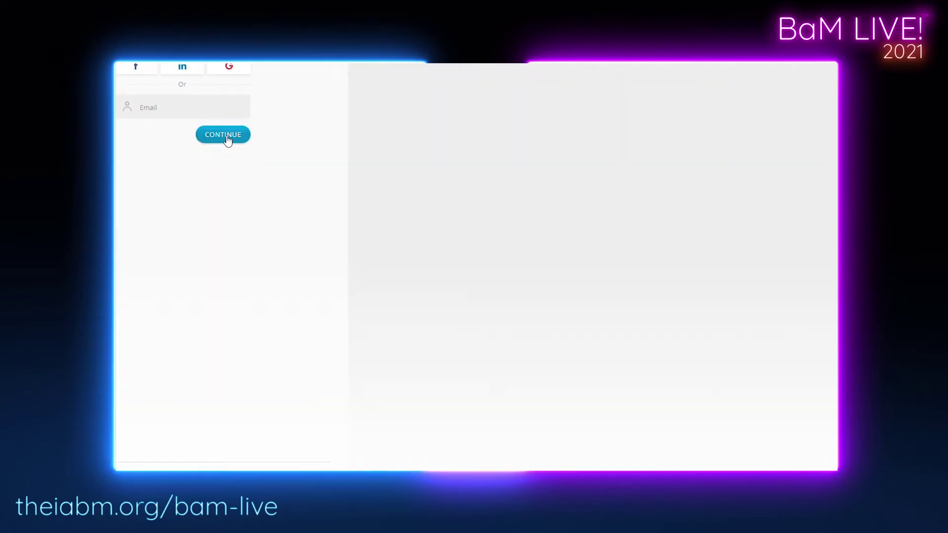
# Log in to BaM LIVE! with the attendee's e-mail address and account password.
pyautogui.click(226, 113)
pyautogui.click(230, 138)
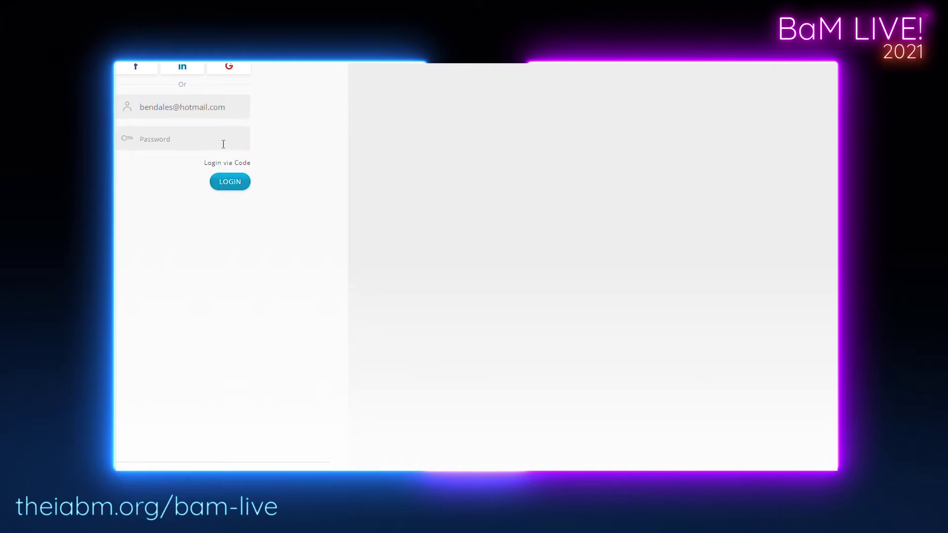
pyautogui.write('••••••••••••')
pyautogui.click(225, 181)
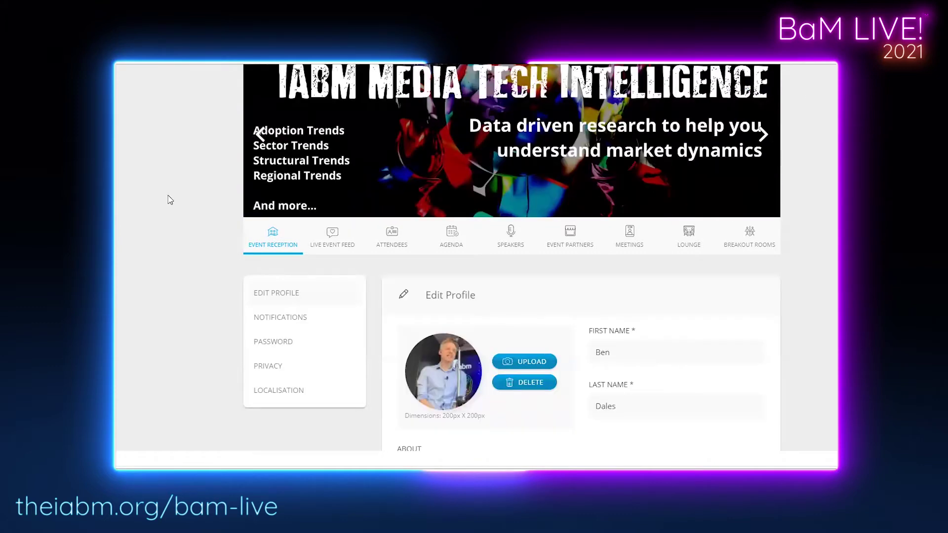
# Select the About description, then scroll the profile form down to Your Interests.
pyautogui.scroll(-4, 170, 200)
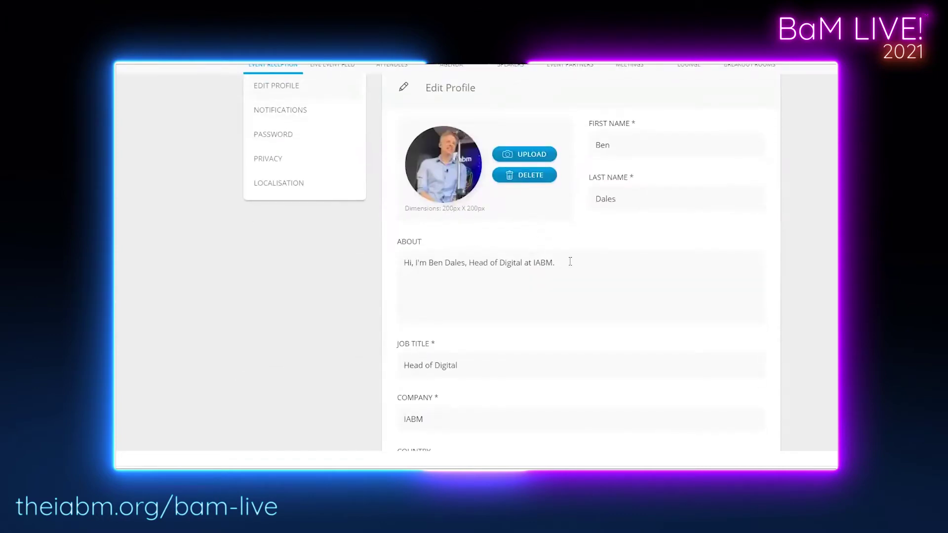
pyautogui.moveTo(555, 263); pyautogui.dragTo(403, 262)
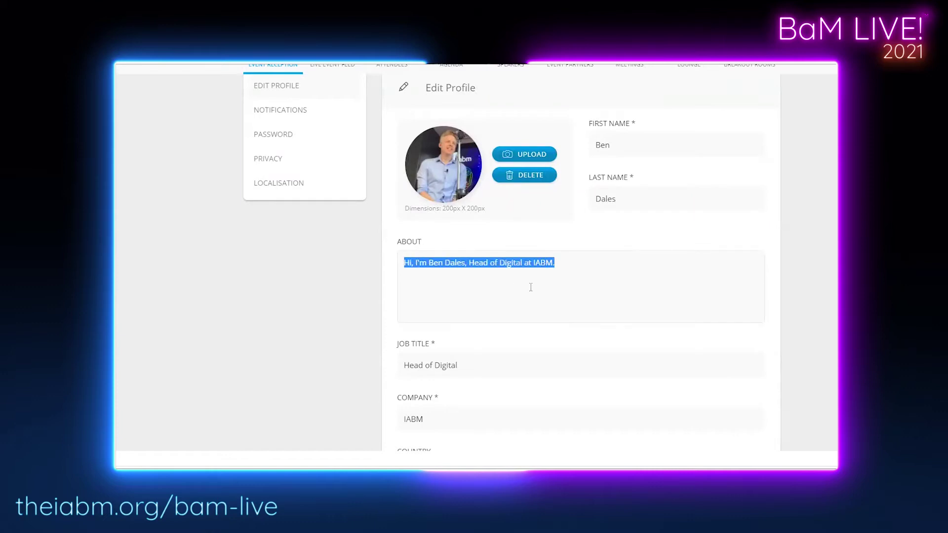
pyautogui.click(600, 273)
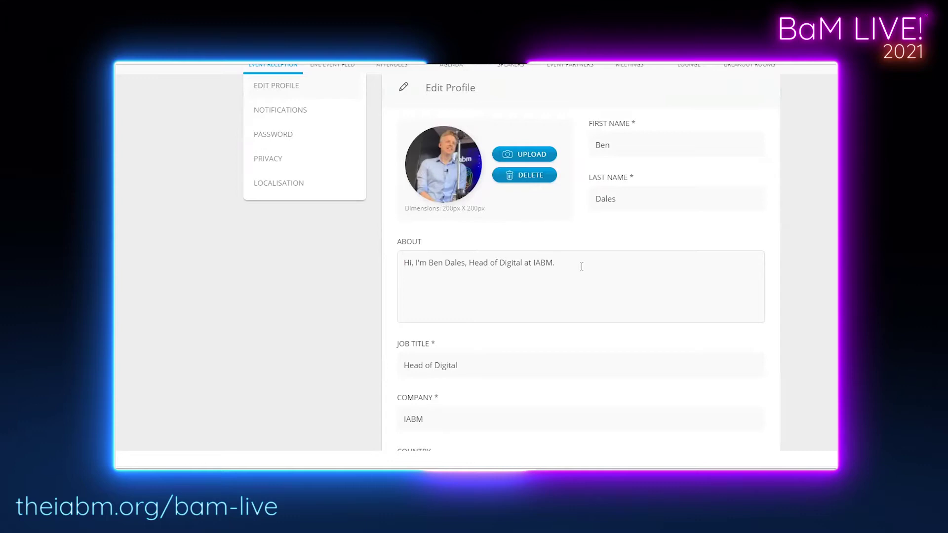
pyautogui.scroll(-5, 546, 288)
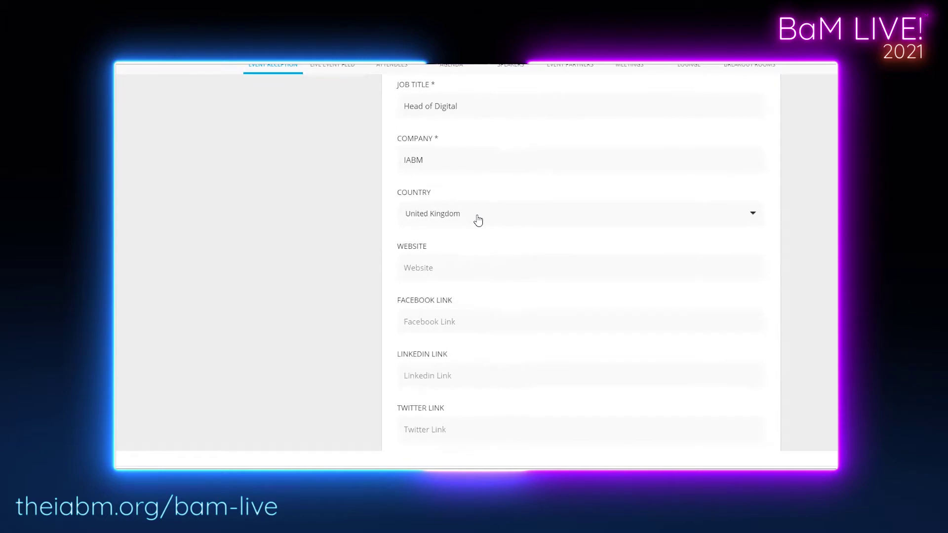
pyautogui.scroll(-4, 536, 295)
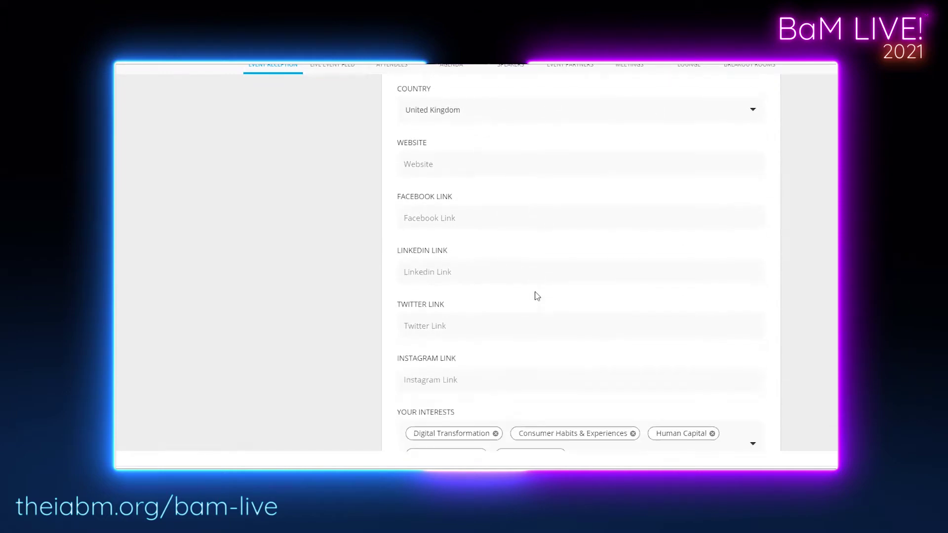
pyautogui.scroll(6, 536, 295)
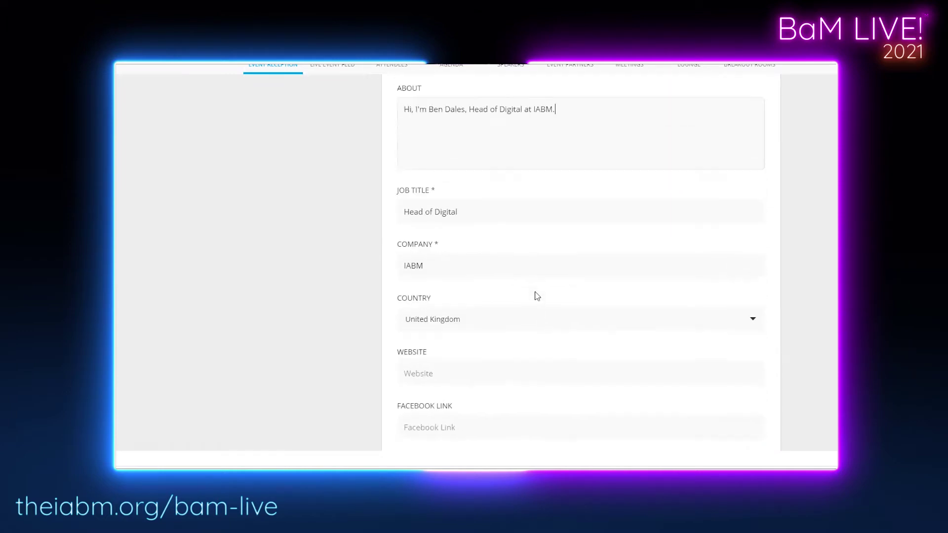
pyautogui.scroll(-6, 470, 268)
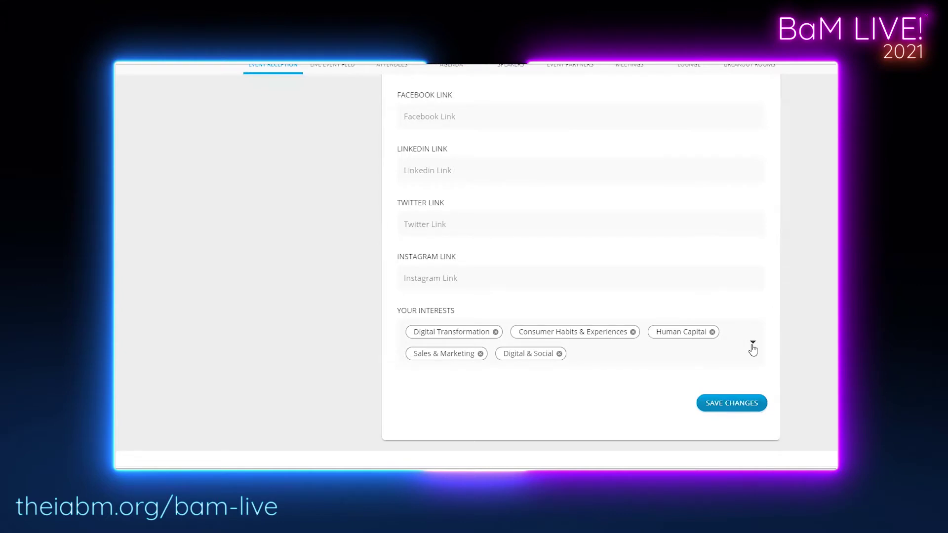
pyautogui.click(752, 349)
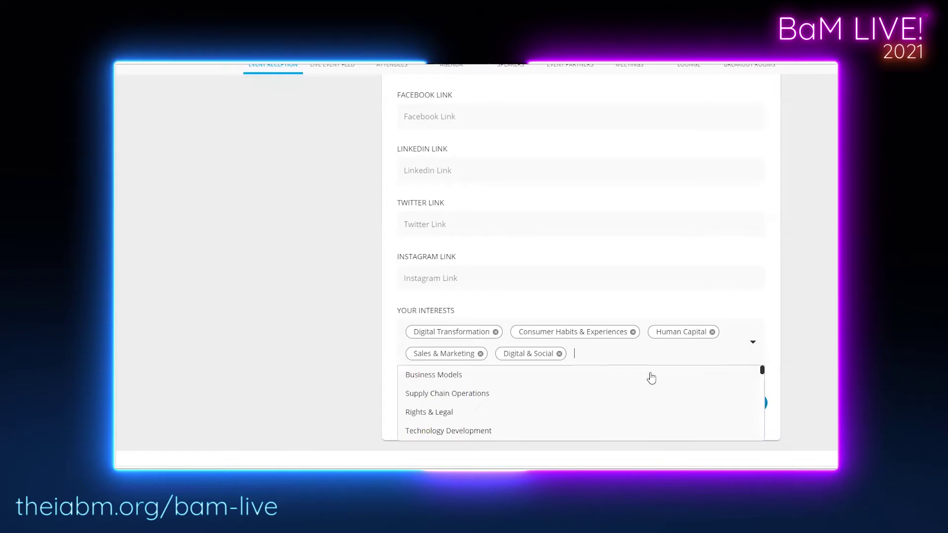
pyautogui.scroll(-5, 573, 389)
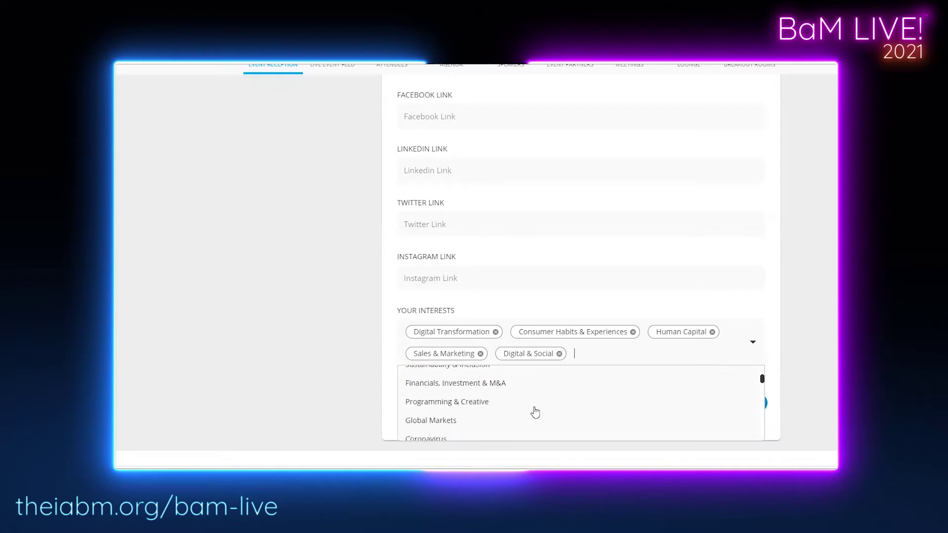
pyautogui.scroll(-2, 464, 405)
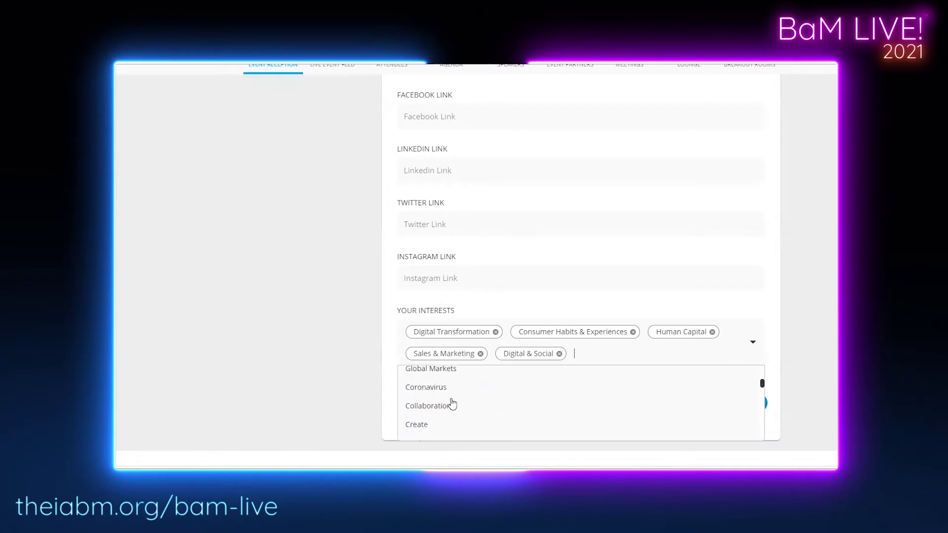
pyautogui.click(445, 406)
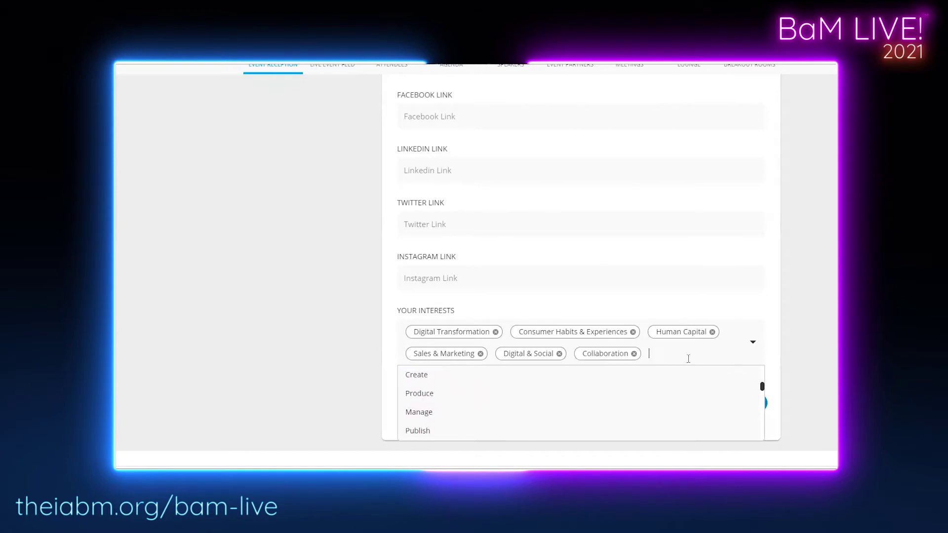
pyautogui.scroll(-2, 458, 429)
pyautogui.scroll(-4, 463, 403)
pyautogui.scroll(8, 475, 395)
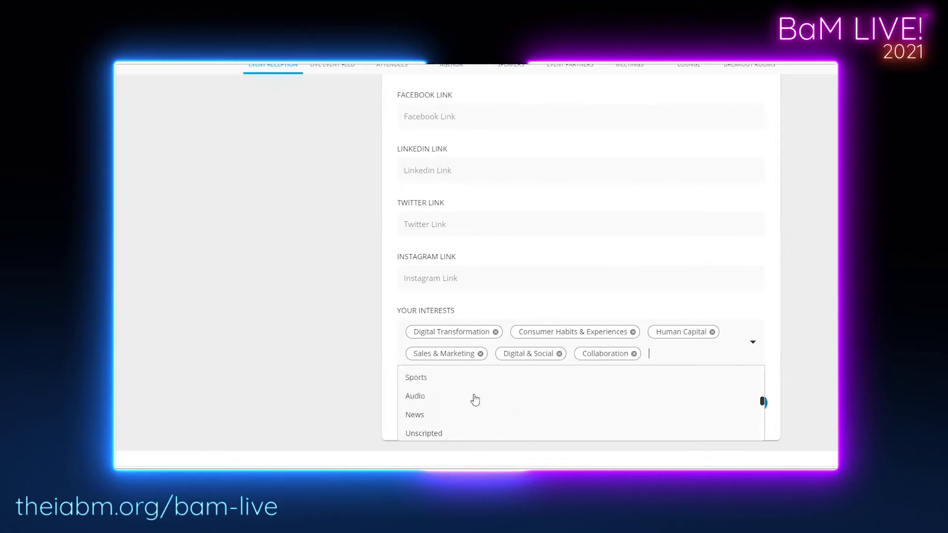
pyautogui.scroll(1, 571, 434)
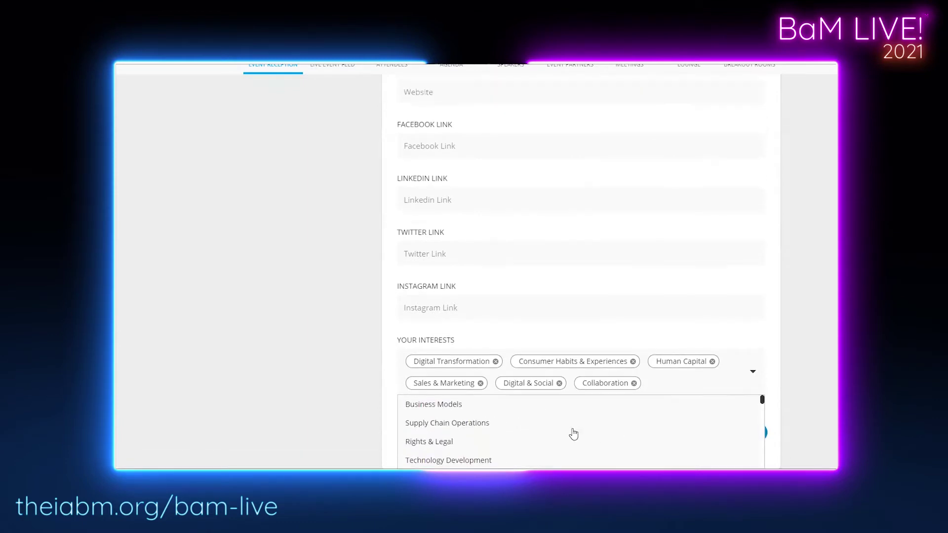
pyautogui.scroll(1, 555, 419)
pyautogui.scroll(-1, 553, 441)
pyautogui.scroll(3, 705, 385)
pyautogui.scroll(4, 681, 357)
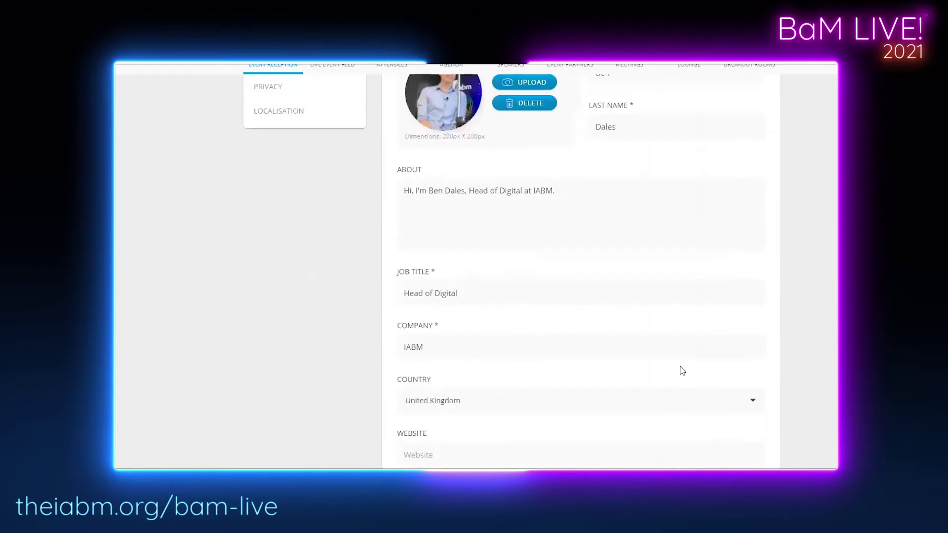
pyautogui.scroll(2, 679, 369)
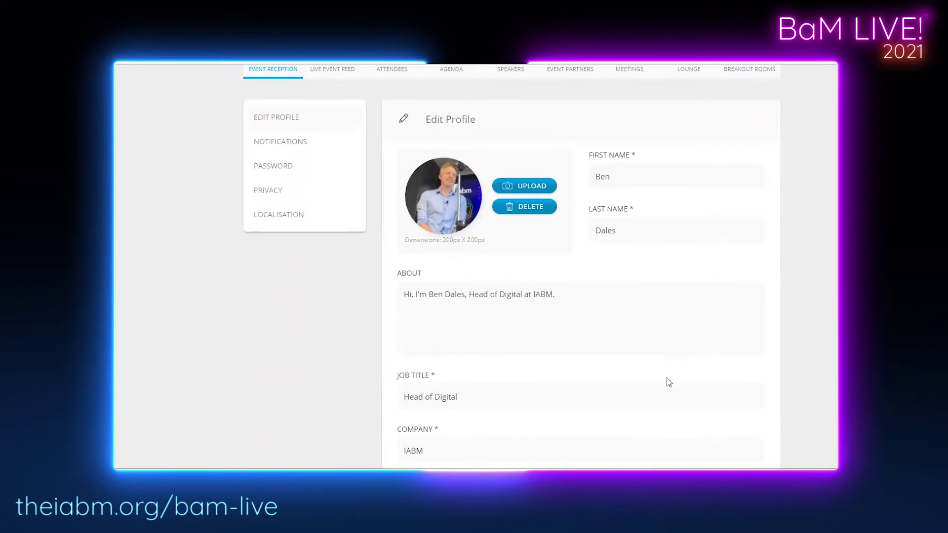
# Browse Event Reception's agenda, meetings and partners (Genelec, Blackbird, SVG Europe), then open the Live Event Feed.
pyautogui.click(271, 69)
pyautogui.scroll(-4, 117, 197)
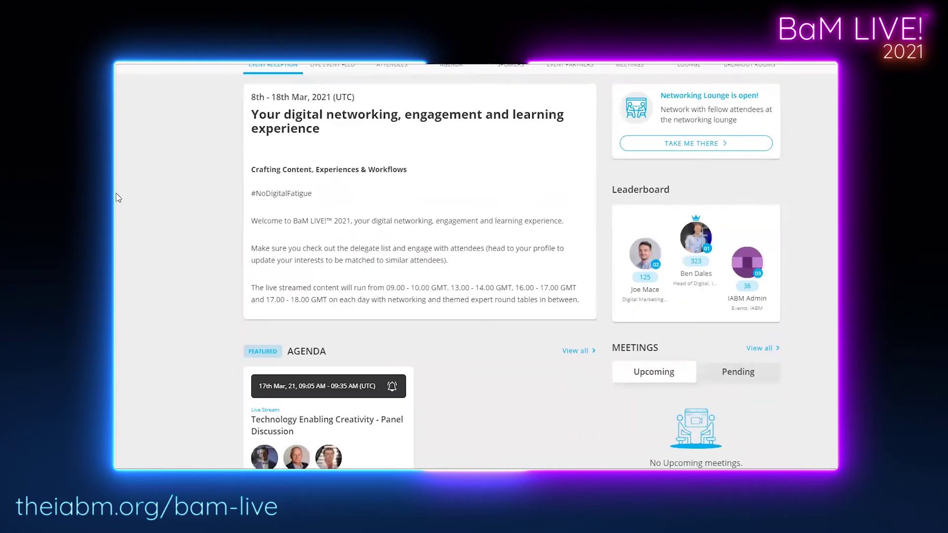
pyautogui.scroll(-2, 117, 198)
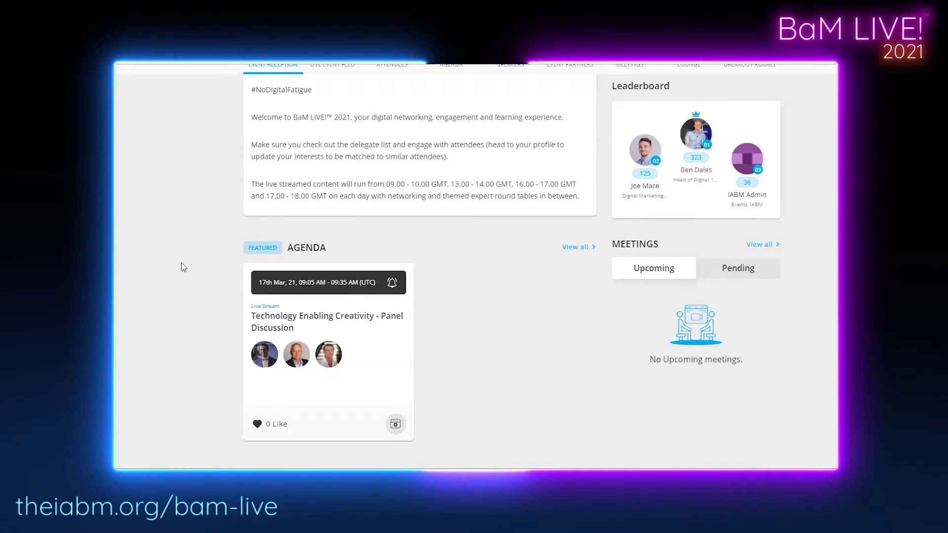
pyautogui.scroll(-2, 184, 267)
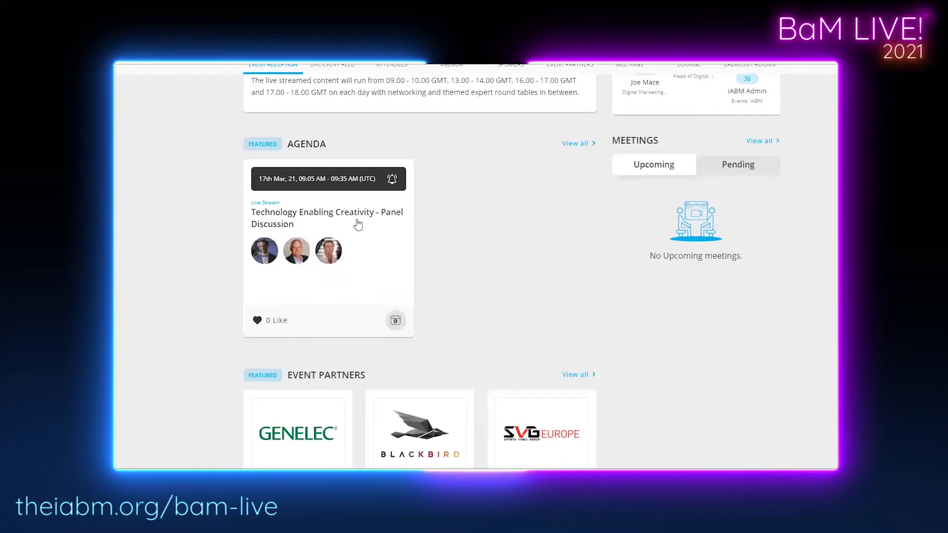
pyautogui.scroll(-1, 302, 300)
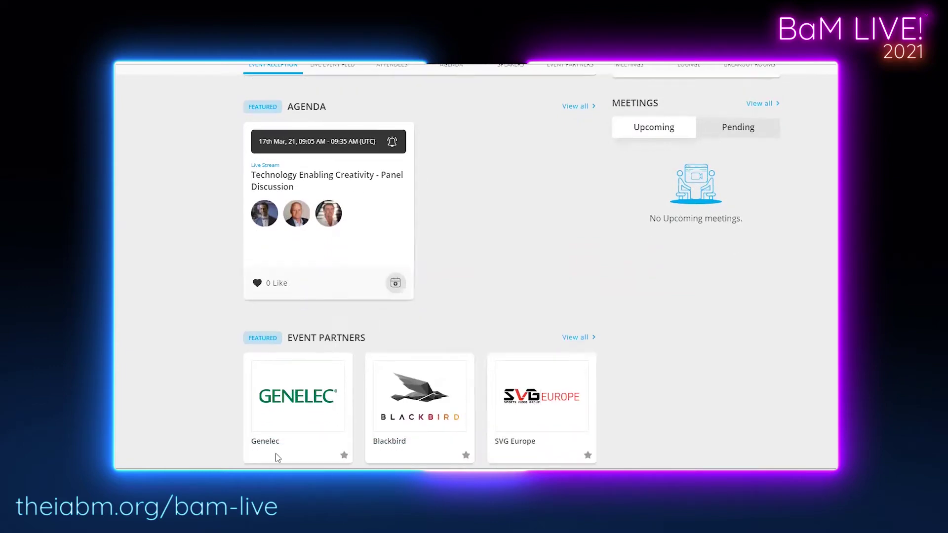
pyautogui.scroll(5, 278, 458)
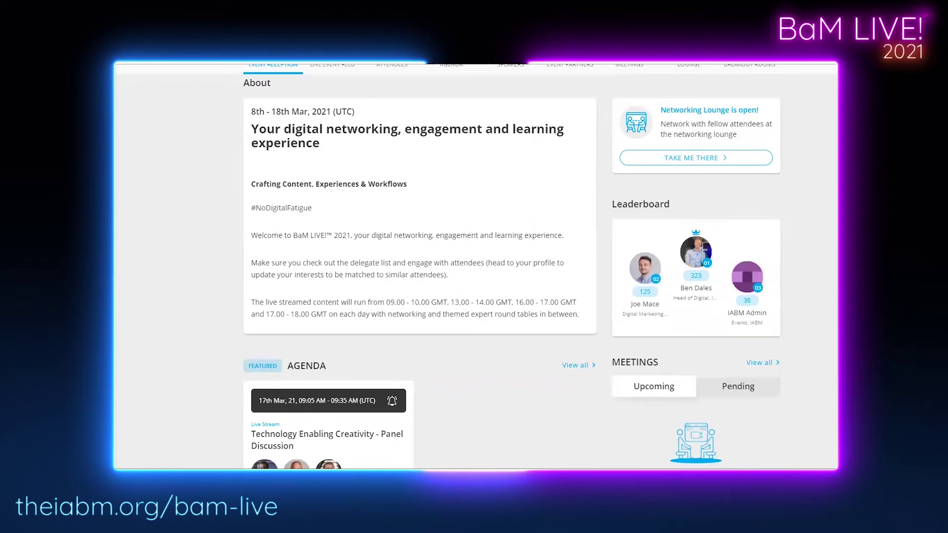
pyautogui.scroll(4, 330, 243)
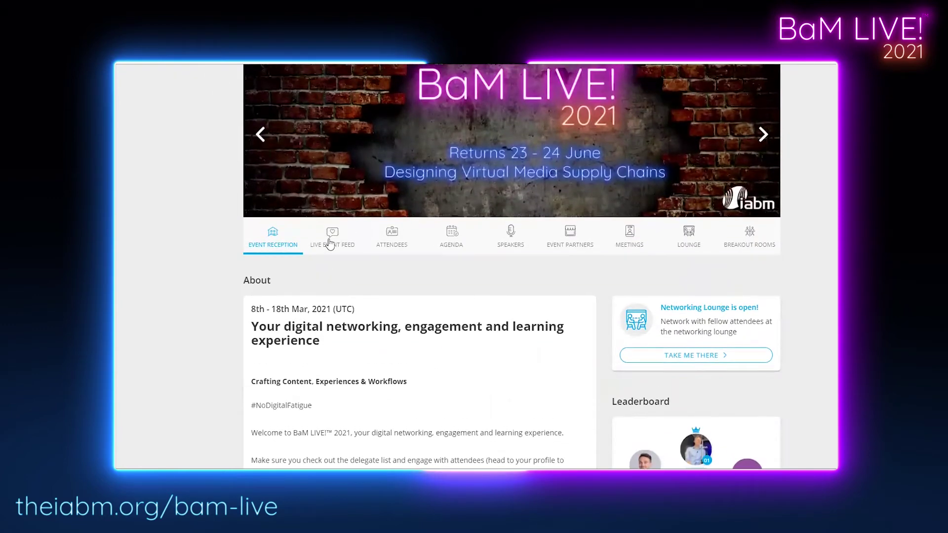
pyautogui.click(330, 243)
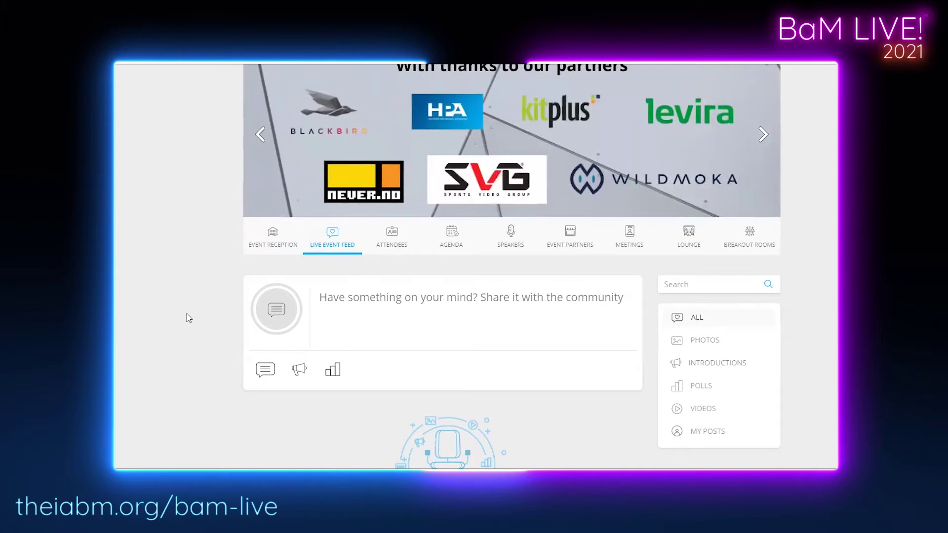
pyautogui.scroll(-1, 187, 318)
pyautogui.click(356, 265)
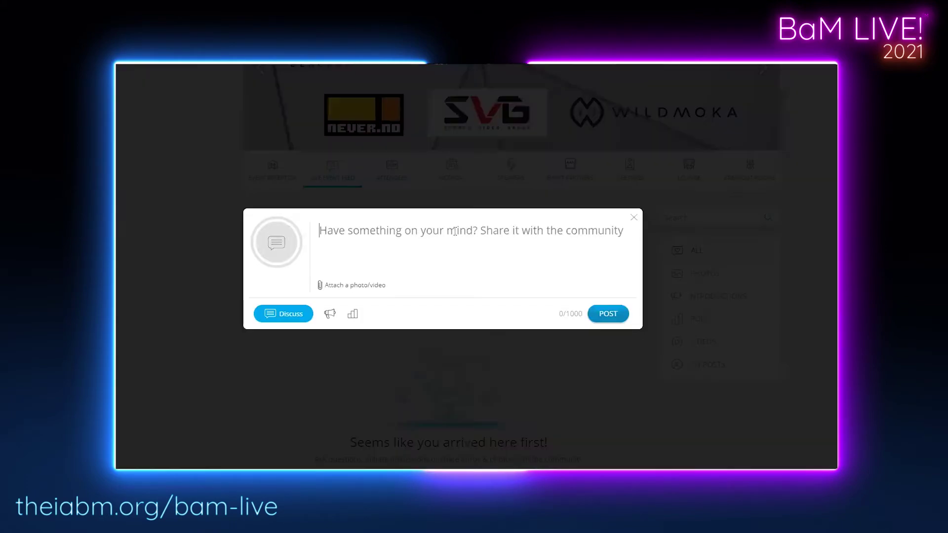
pyautogui.click(330, 313)
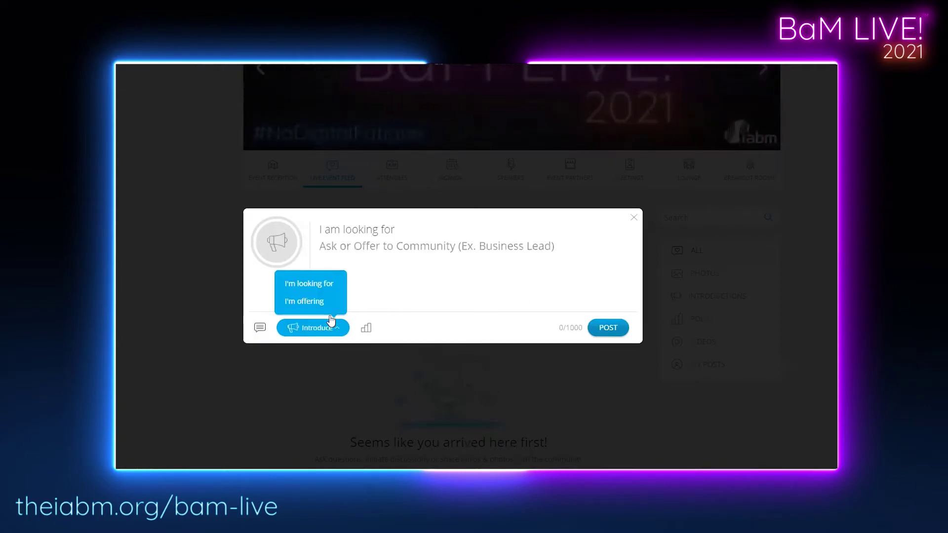
pyautogui.click(365, 328)
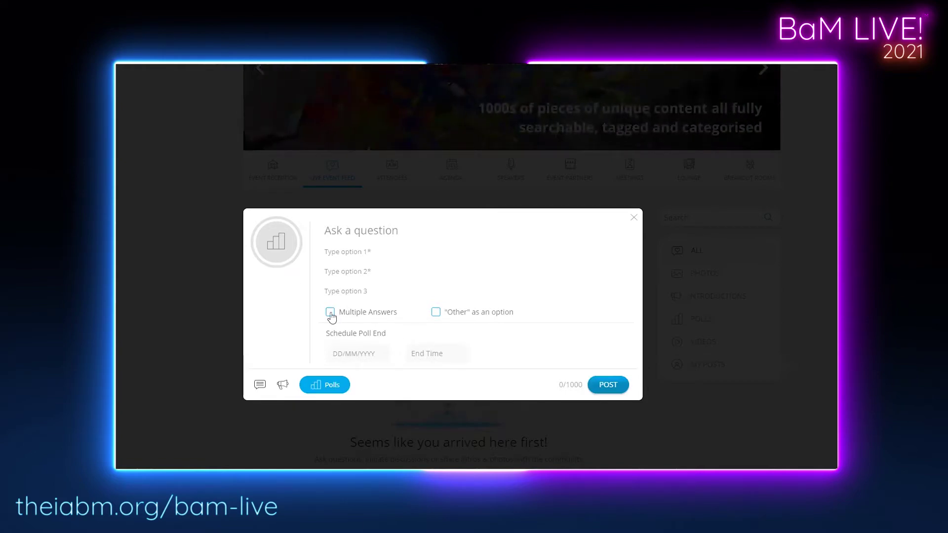
pyautogui.click(633, 218)
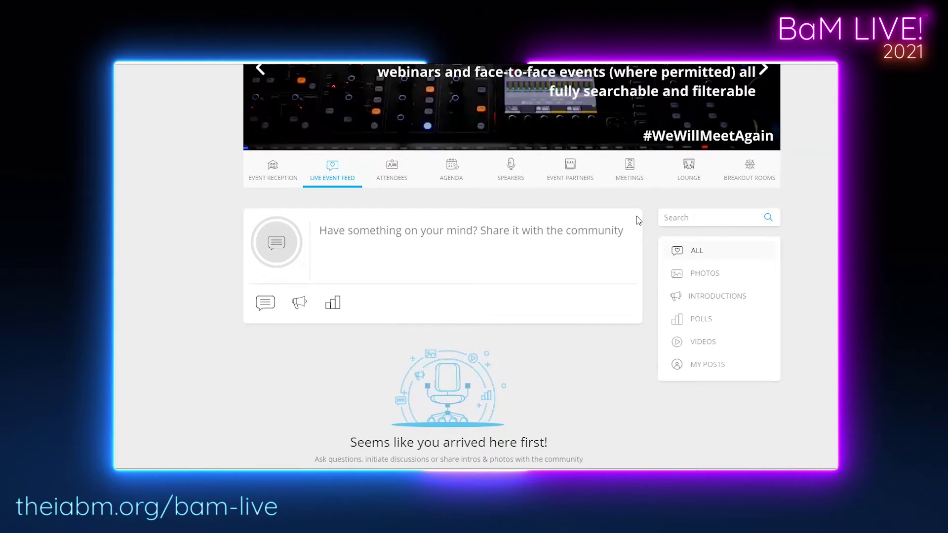
# Go to the Attendees page listing suggested connections and attendee profiles.
pyautogui.click(389, 174)
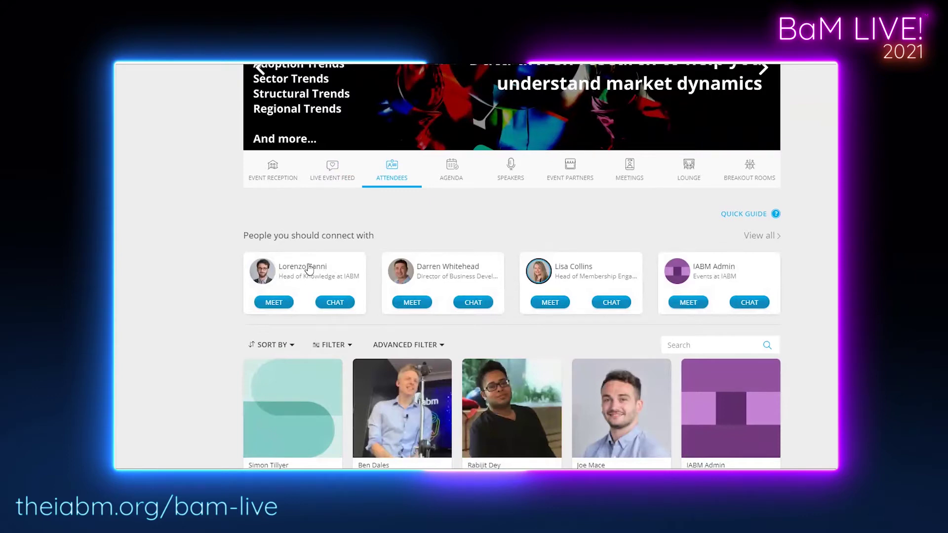
# Check the first suggested attendee's profile and send them a hello greeting by first name.
pyautogui.click(309, 269)
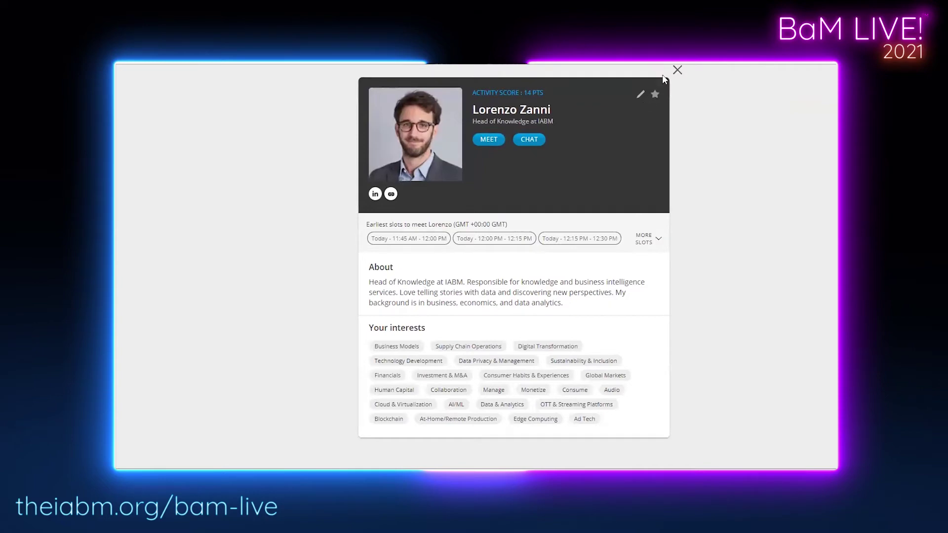
pyautogui.click(677, 70)
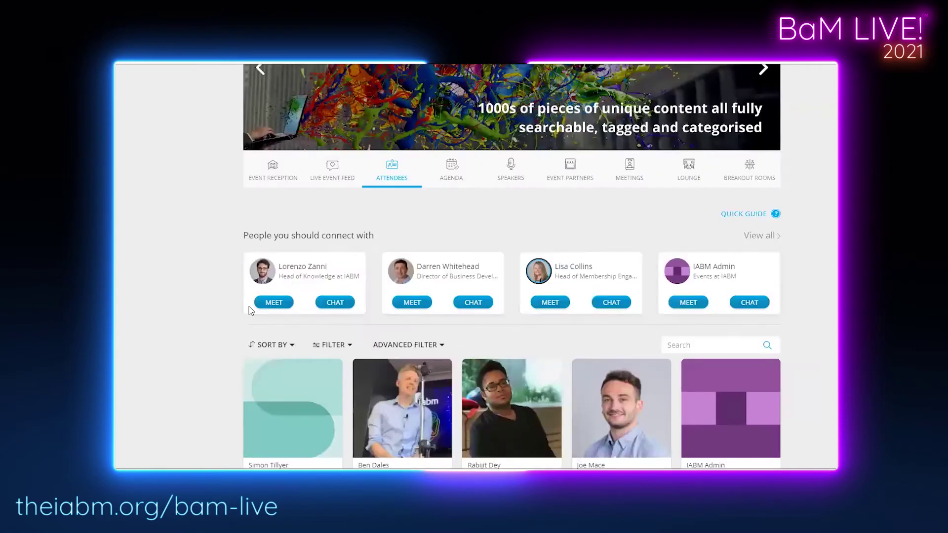
pyautogui.click(349, 306)
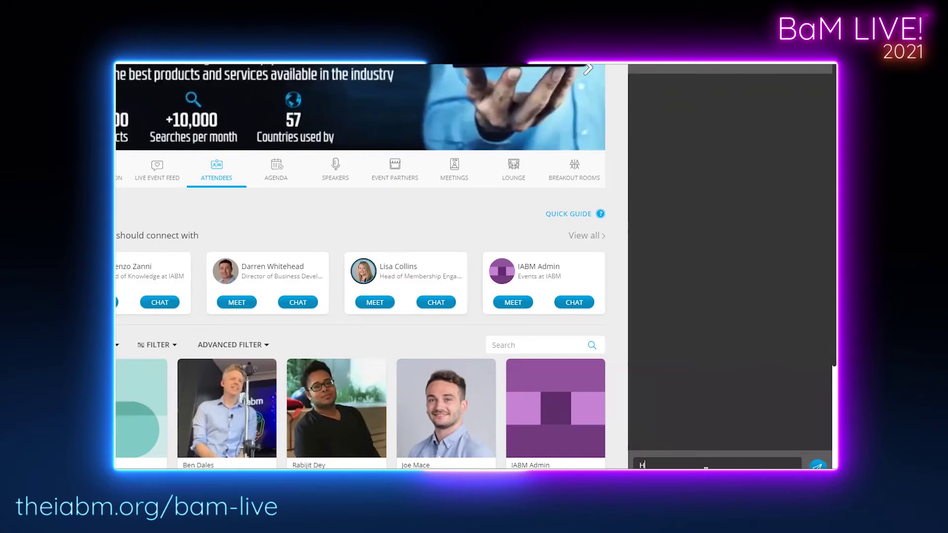
pyautogui.write('Hello Lorenzo')
pyautogui.press('Return')
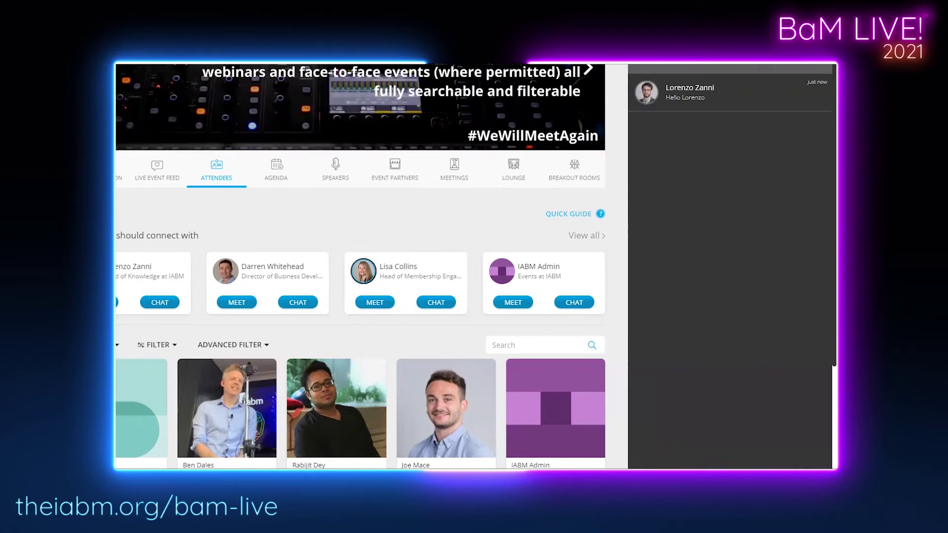
pyautogui.click(265, 311)
# Request a meeting with the attendee in today's 11:45 AM - 12:00 PM slot.
pyautogui.click(265, 308)
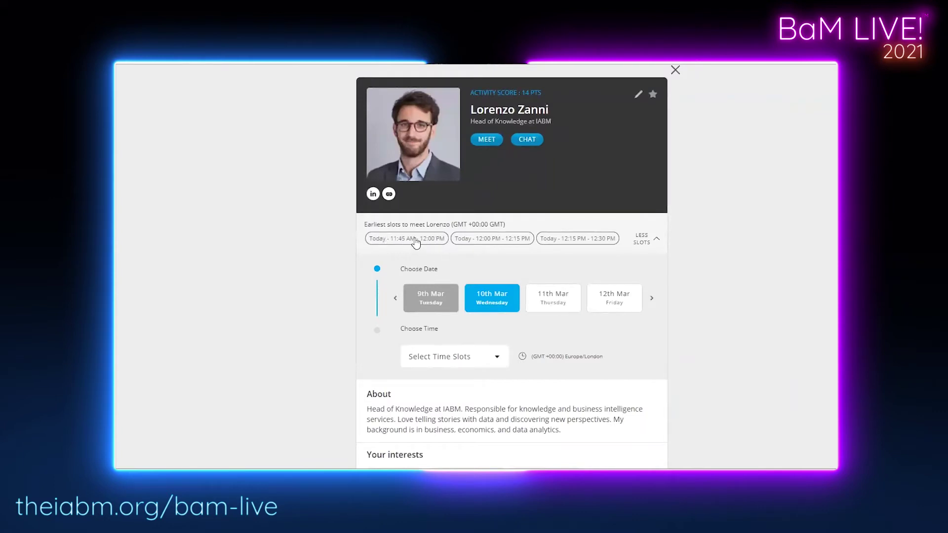
pyautogui.click(417, 241)
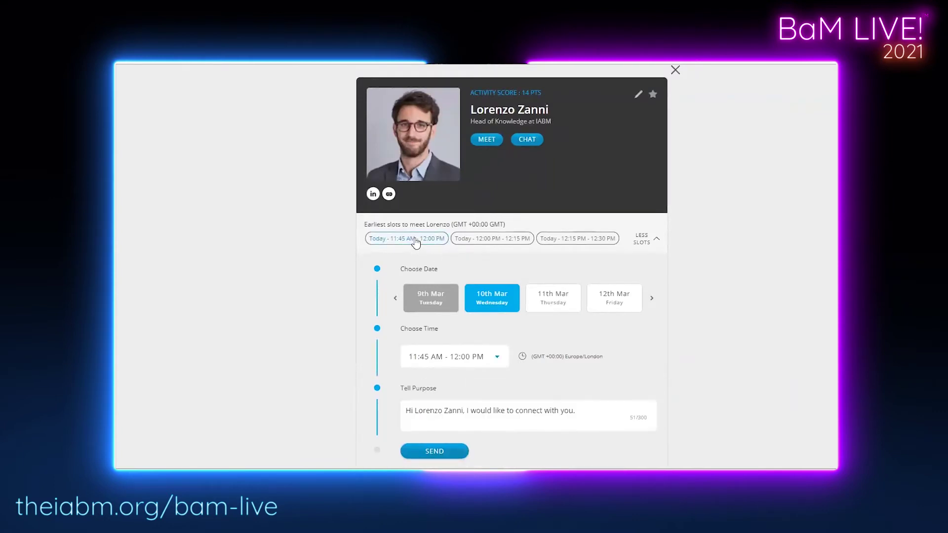
pyautogui.scroll(-2, 416, 240)
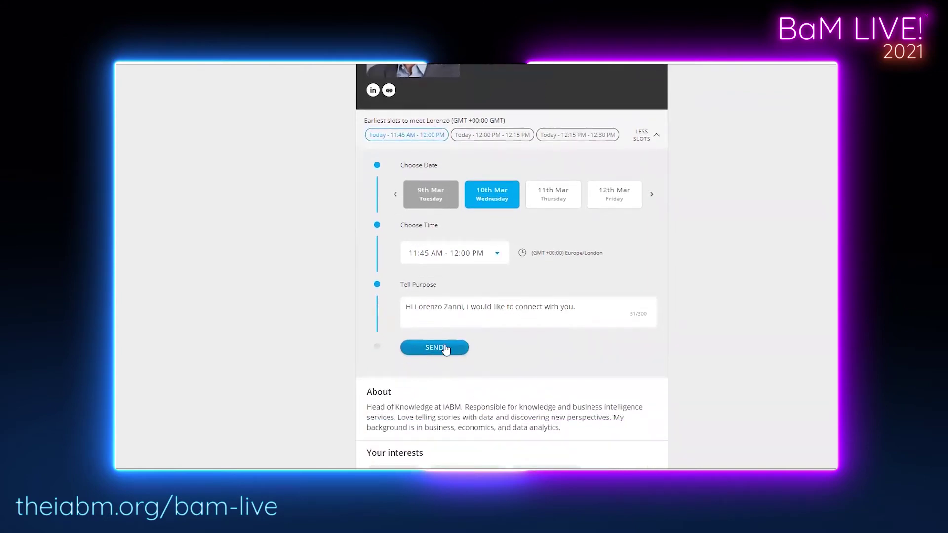